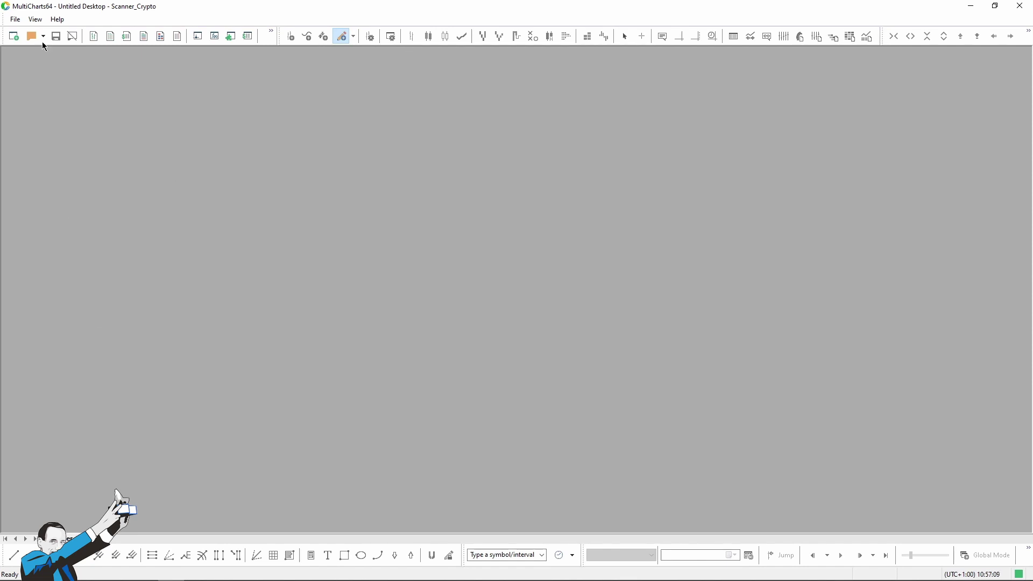
# Step: Create a maximized Scanner Window and choose Insert Instrument on its first row
pyautogui.click(15, 19)
pyautogui.moveTo(49, 32)
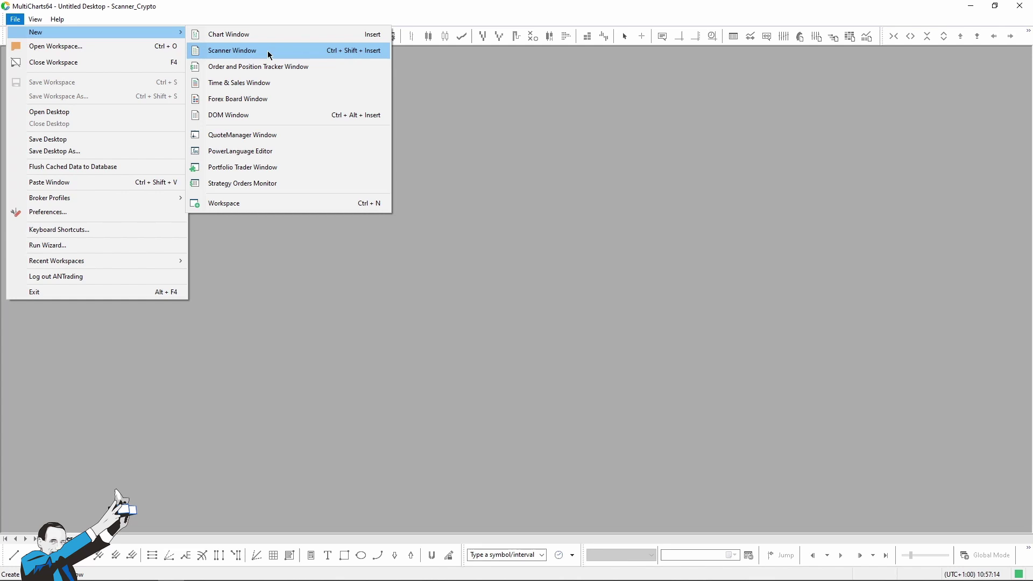
pyautogui.click(233, 51)
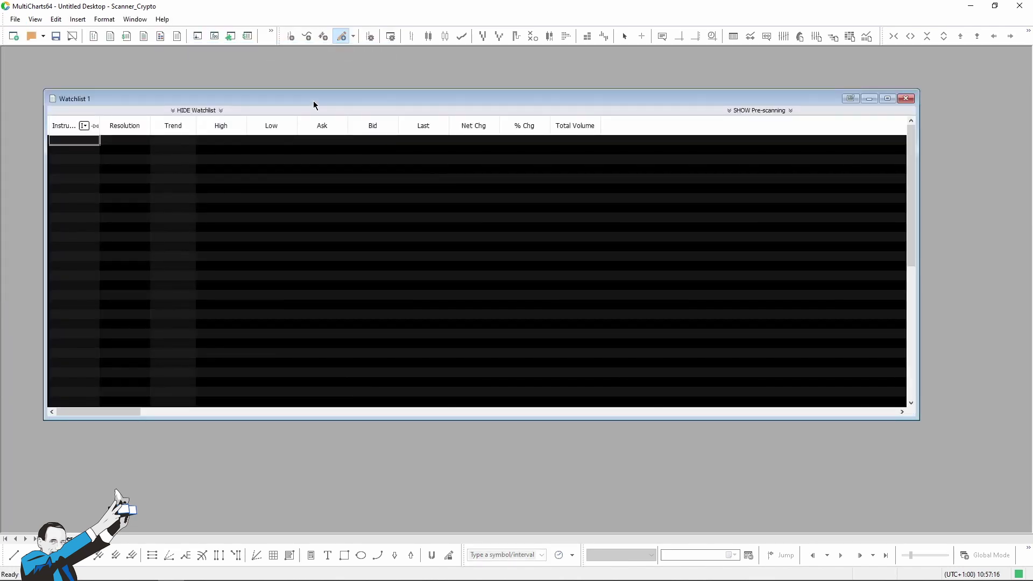
pyautogui.doubleClick(313, 101)
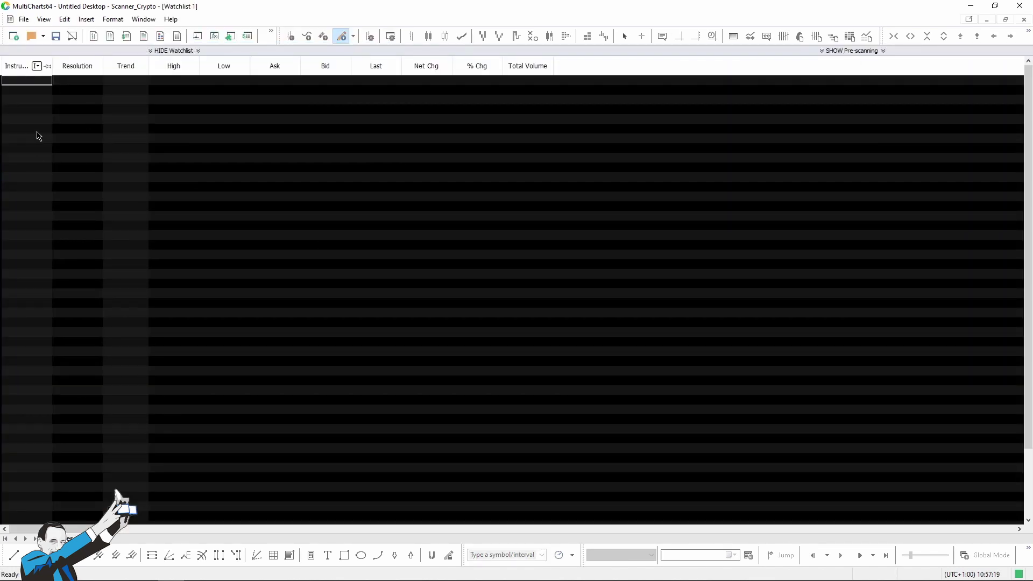
pyautogui.rightClick(31, 85)
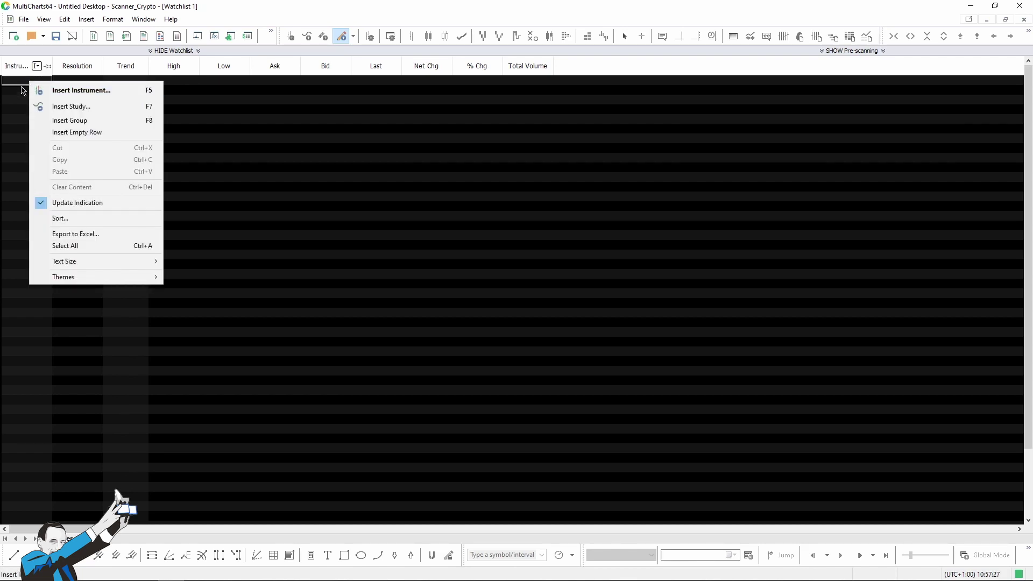
pyautogui.click(154, 92)
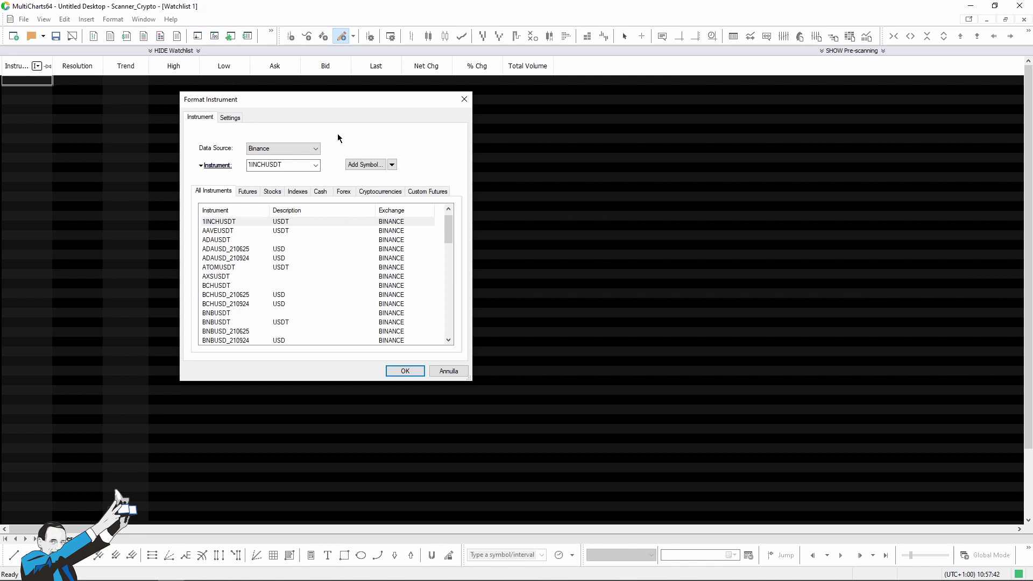
# Step: Select every Binance cryptocurrency pair and check the 30-minute resolution in Settings
pyautogui.click(376, 191)
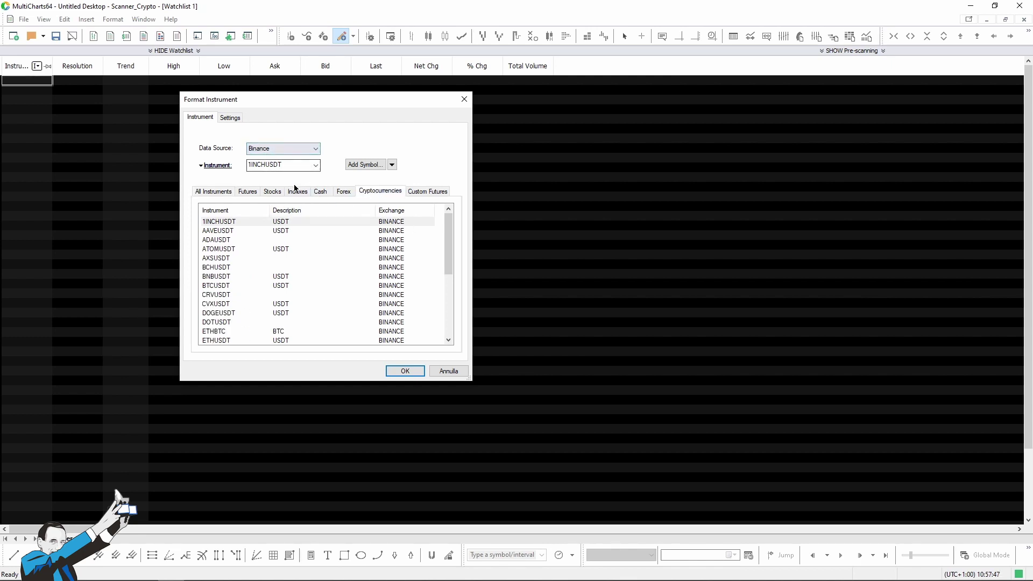
pyautogui.click(295, 221)
pyautogui.hotkey('shift', 'End')
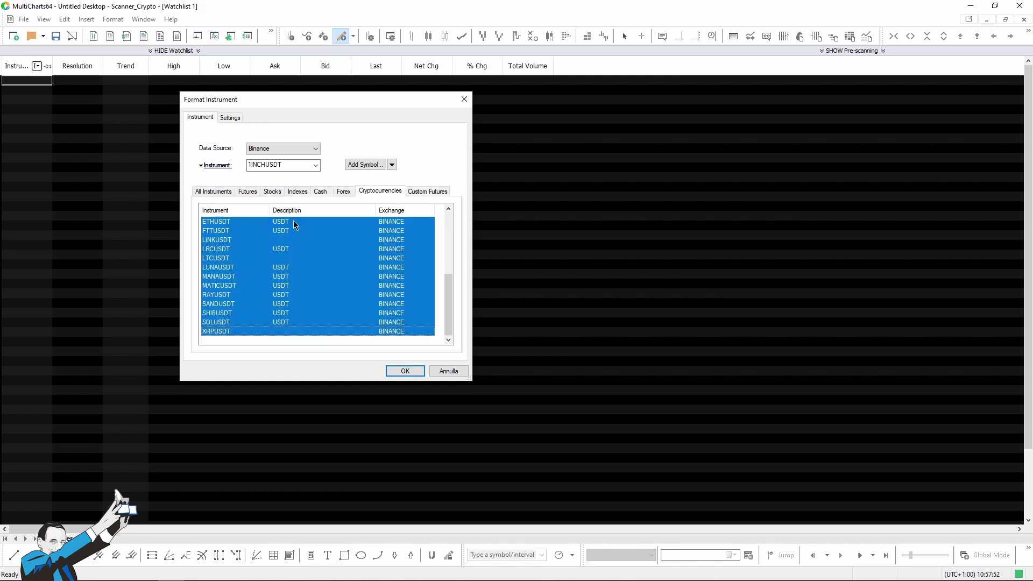
pyautogui.click(231, 117)
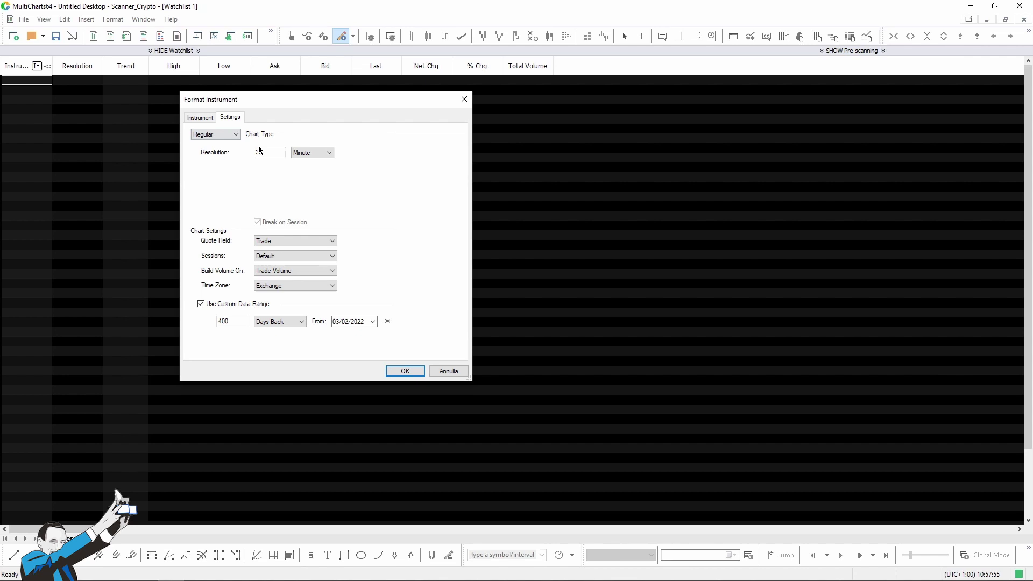
pyautogui.moveTo(279, 153); pyautogui.dragTo(243, 158)
# Step: Confirm the Format Instrument dialog to insert the selected pairs at 30-minute resolution
pyautogui.click(403, 370)
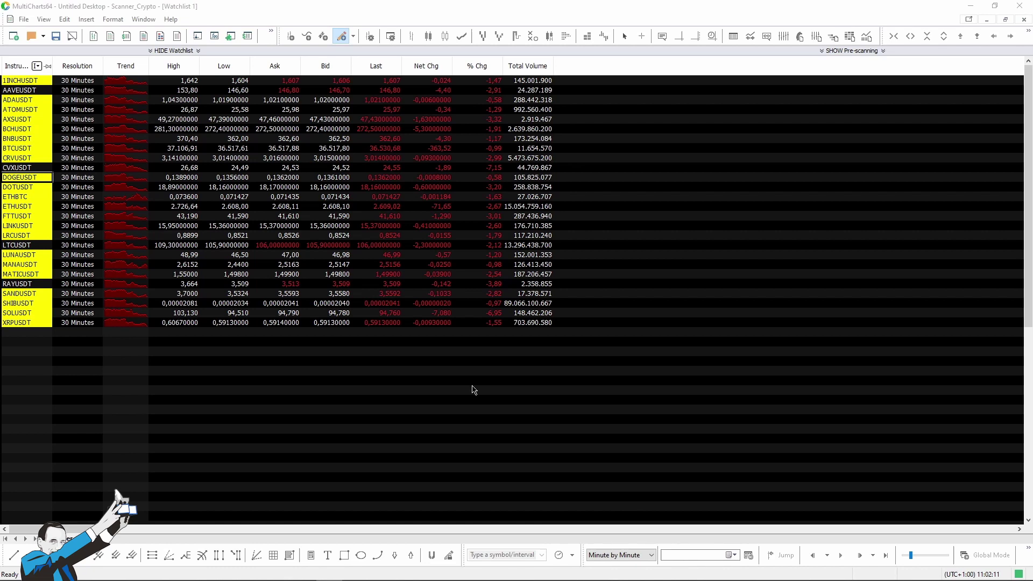
# Step: Enlarge the watchlist text and hide the High, Low and Total Volume columns
pyautogui.rightClick(604, 233)
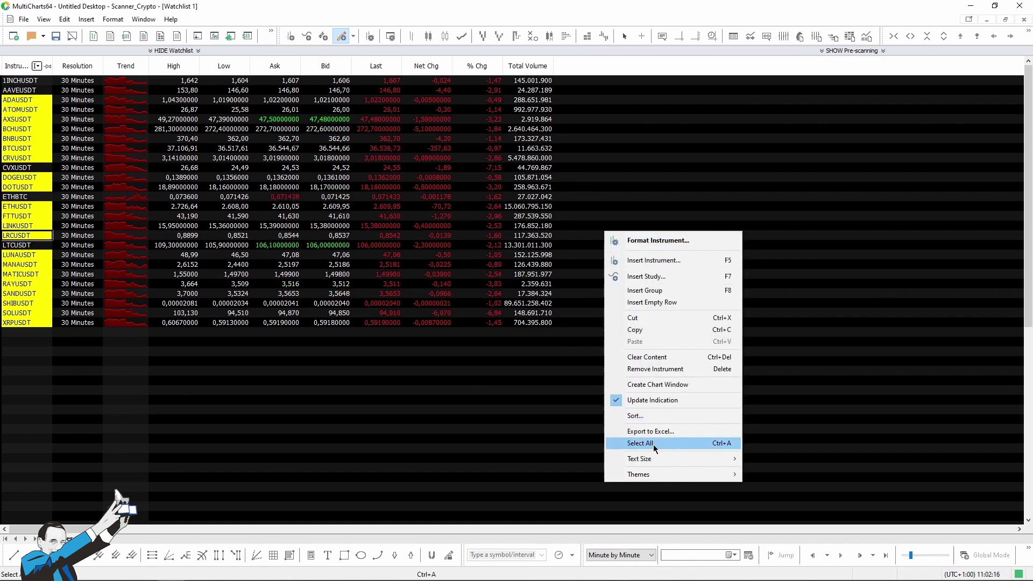
pyautogui.moveTo(639, 458)
pyautogui.click(767, 469)
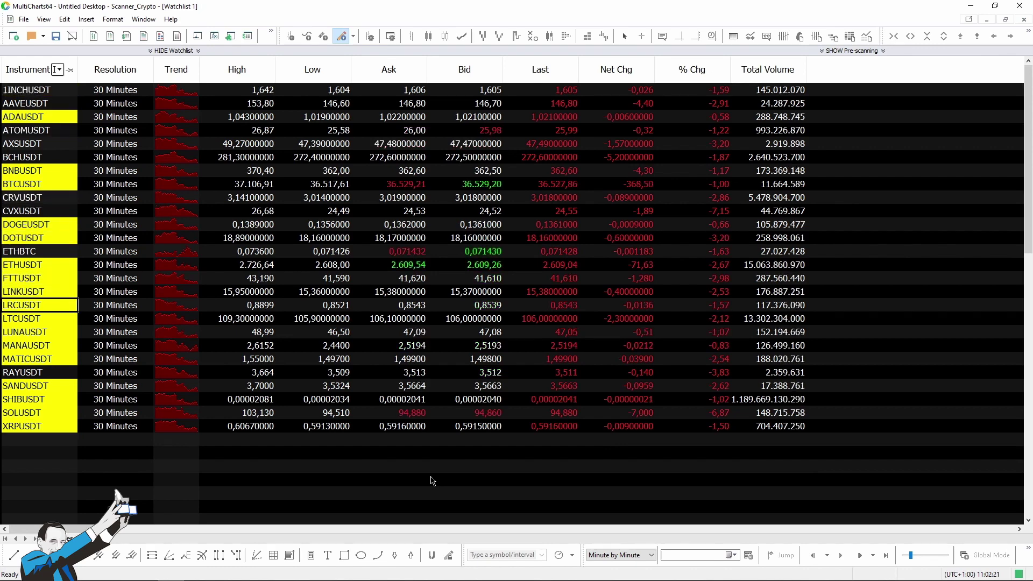
pyautogui.rightClick(116, 70)
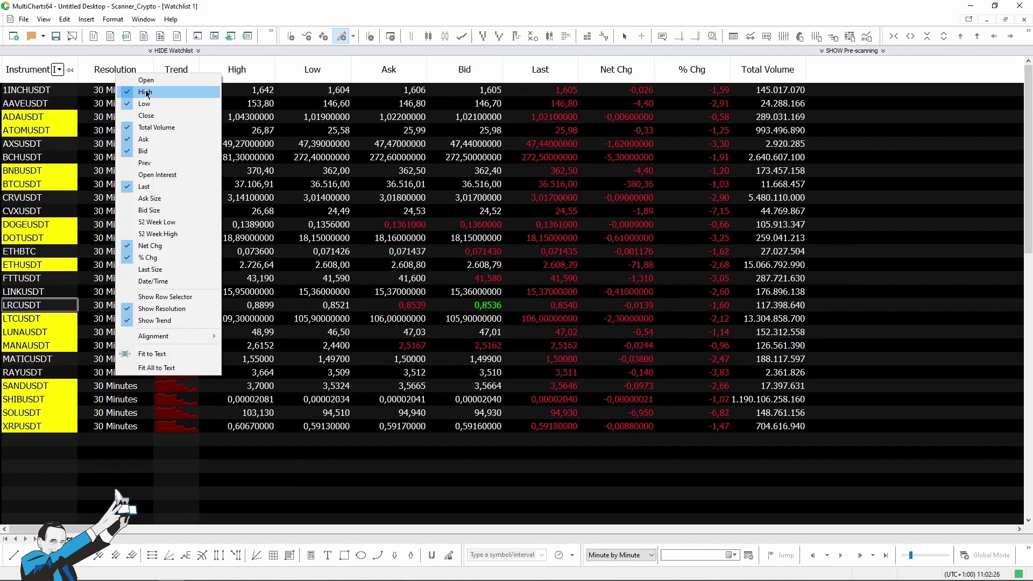
pyautogui.click(146, 92)
pyautogui.rightClick(126, 75)
pyautogui.click(158, 104)
pyautogui.rightClick(127, 74)
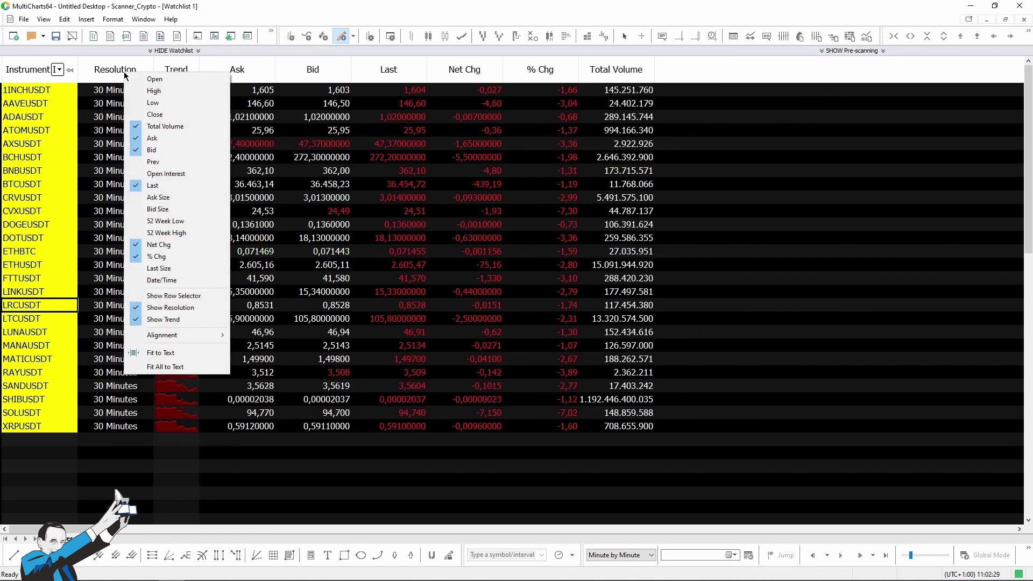
pyautogui.click(165, 127)
# Step: Hide the Ask, Bid, Show Resolution and Net Chg columns
pyautogui.rightClick(128, 73)
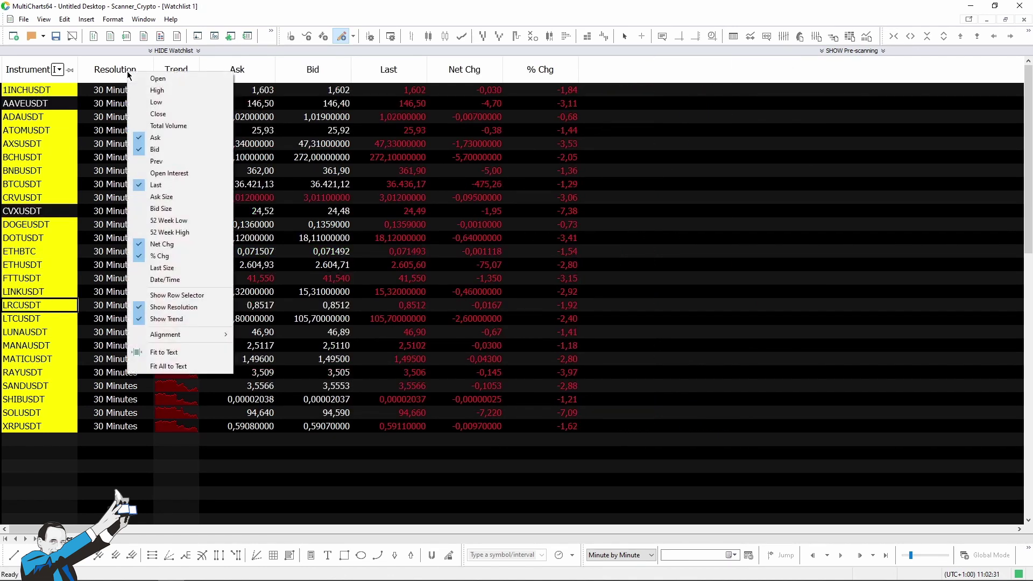
pyautogui.click(153, 138)
pyautogui.rightClick(129, 71)
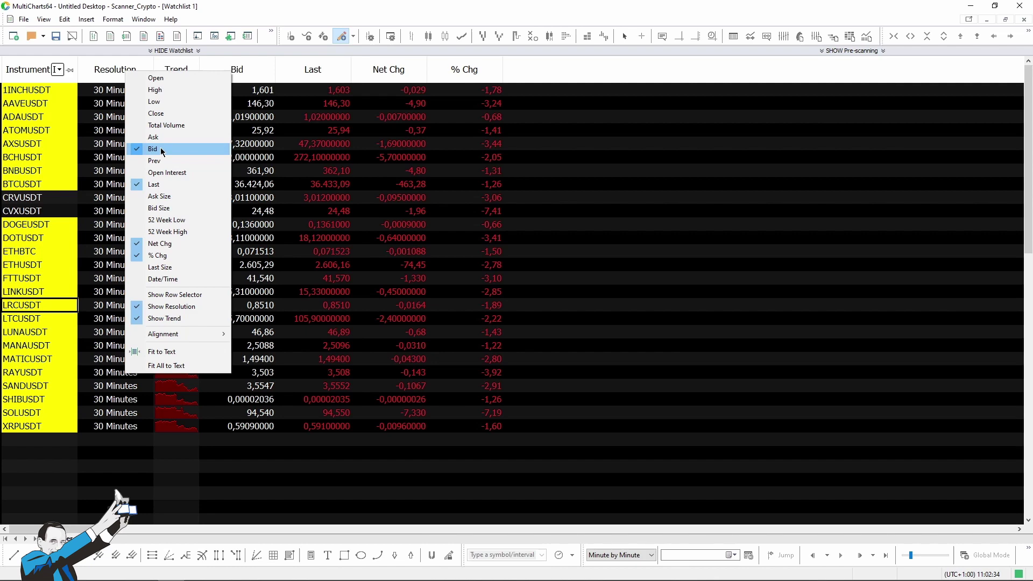
pyautogui.click(158, 148)
pyautogui.rightClick(132, 74)
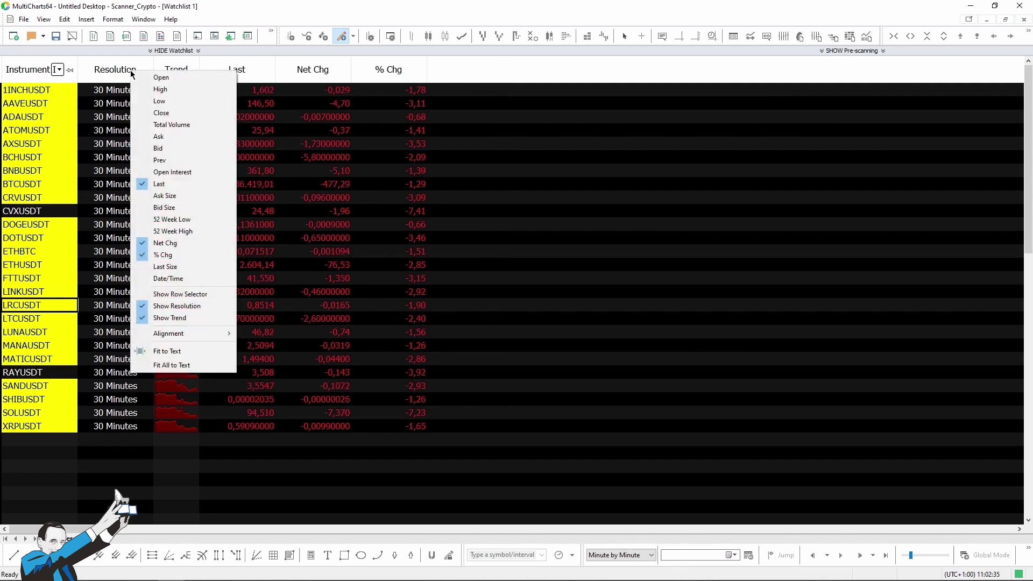
pyautogui.click(176, 306)
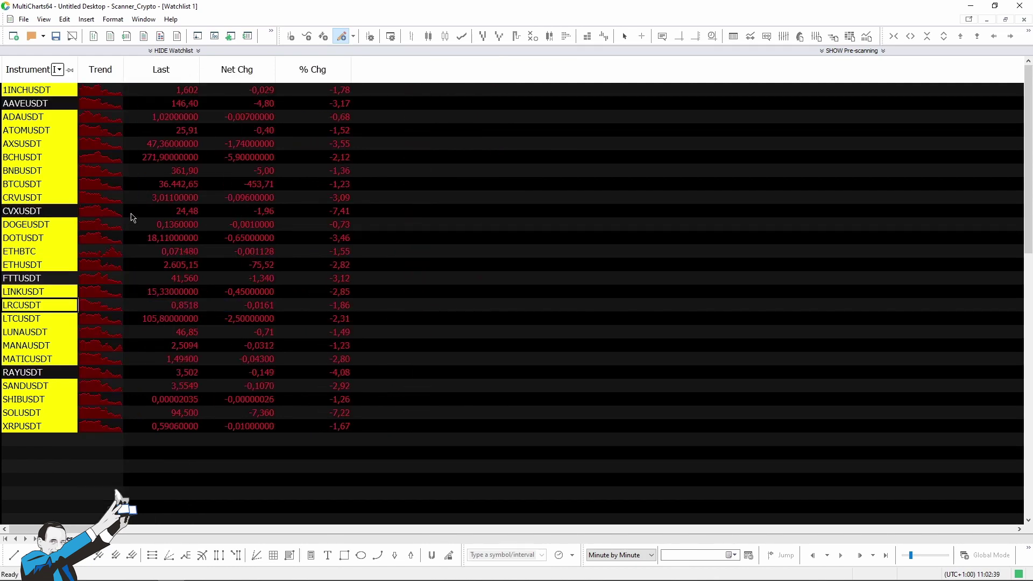
pyautogui.rightClick(160, 73)
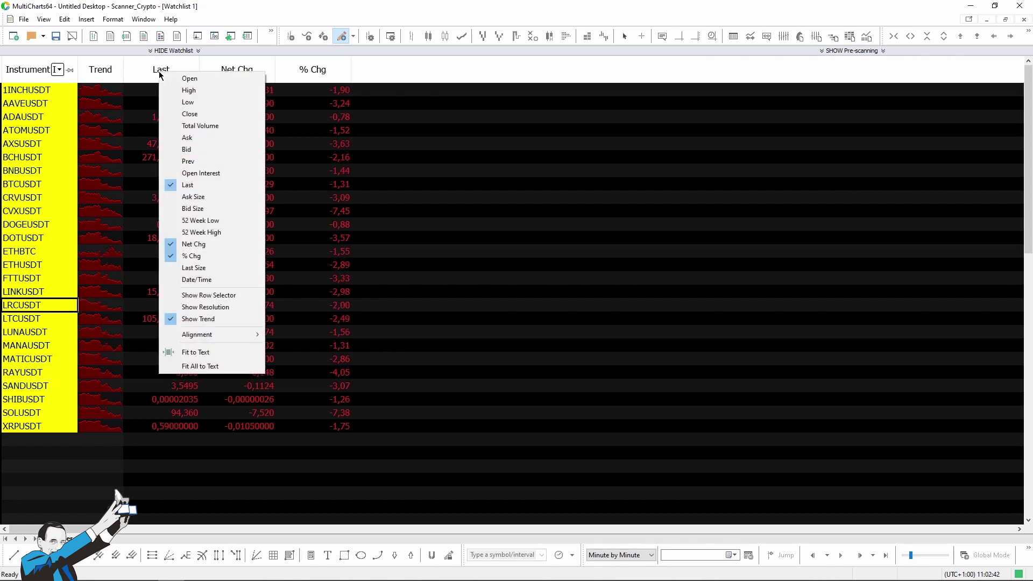
pyautogui.press('Escape')
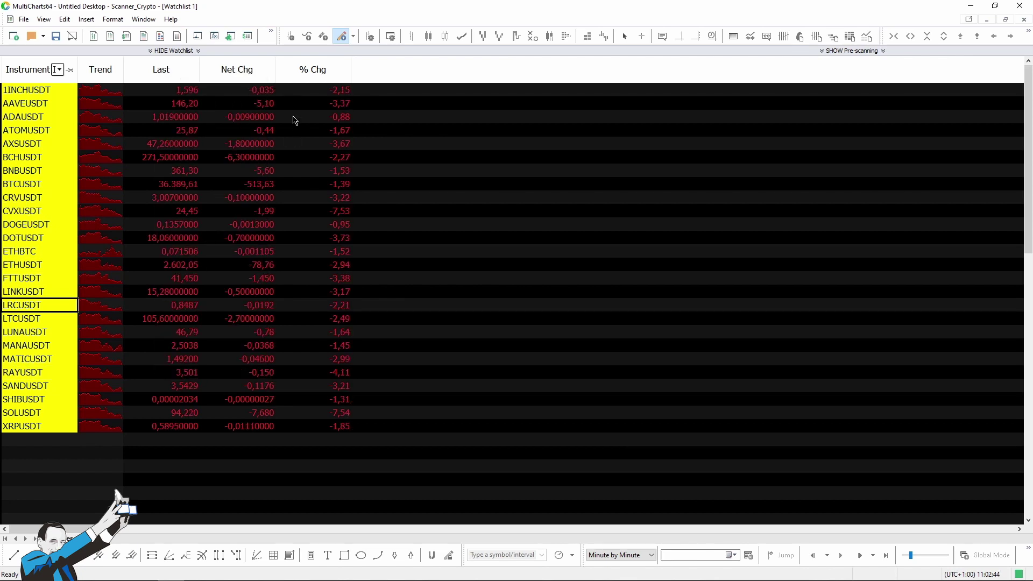
pyautogui.rightClick(244, 71)
pyautogui.click(279, 240)
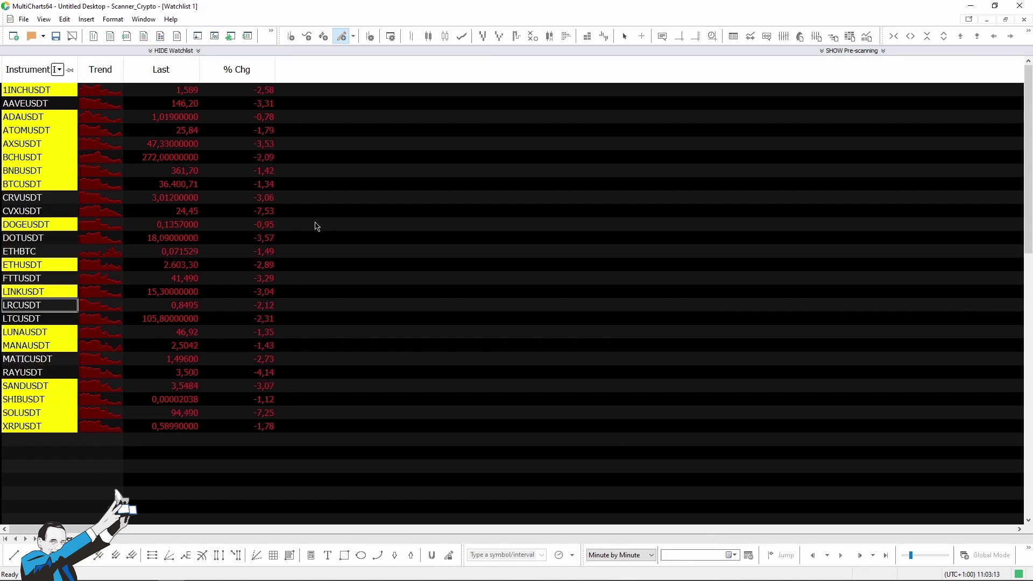
# Step: In PowerLanguage Editor, review the Weekly variable and its myclose, day-of-week 1, time 0000 condition
pyautogui.hotkey('alt', 'Tab')
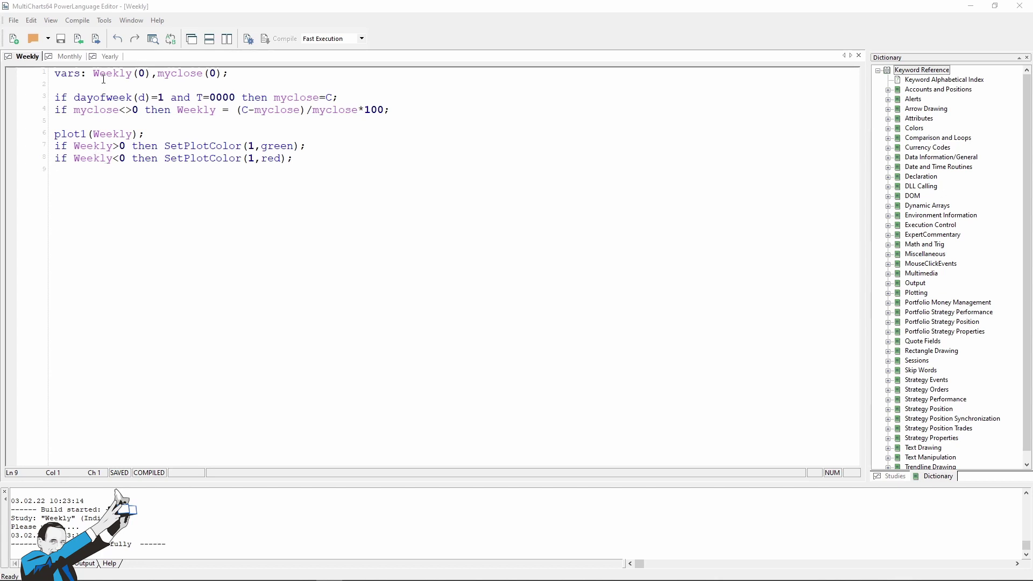
pyautogui.moveTo(94, 73); pyautogui.dragTo(200, 73)
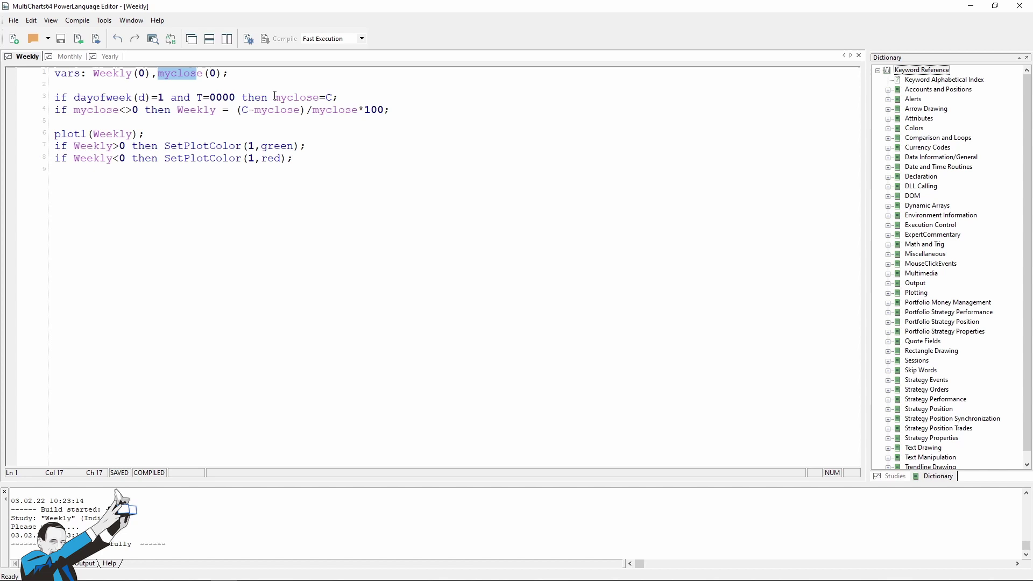
pyautogui.doubleClick(291, 98)
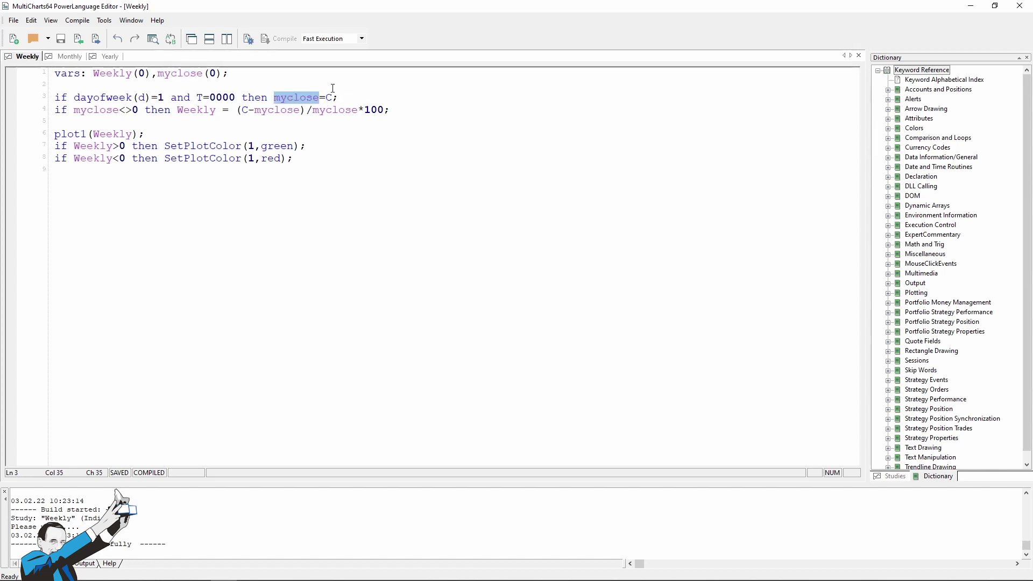
pyautogui.doubleClick(158, 97)
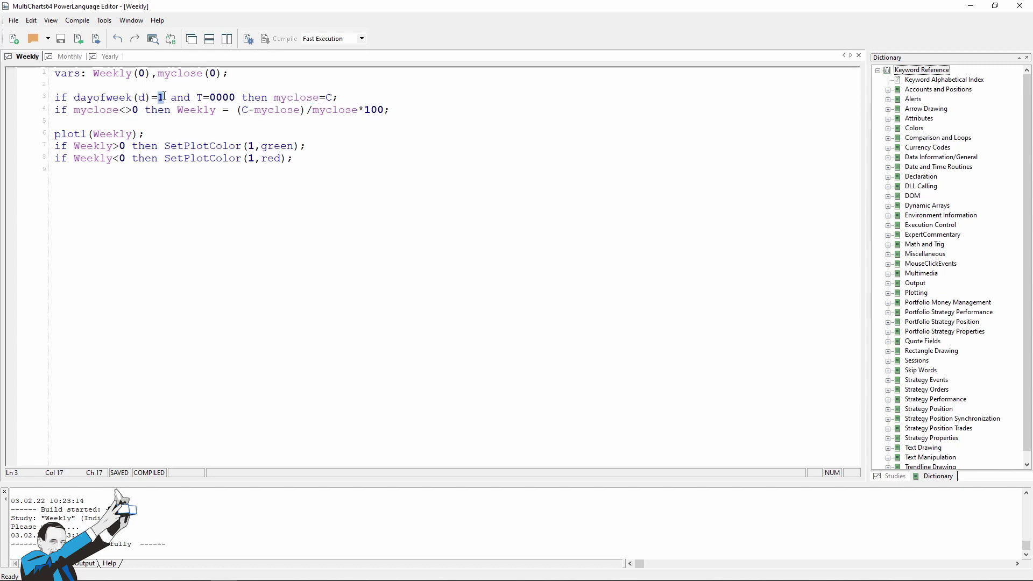
pyautogui.moveTo(210, 97); pyautogui.dragTo(233, 97)
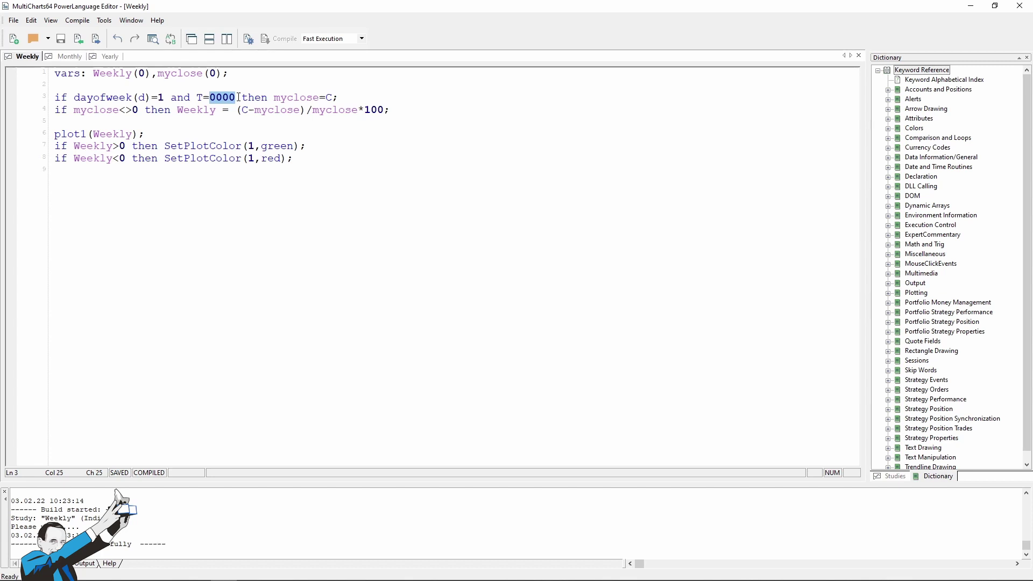
# Step: Review the weekly return calculation: divide by the stored close, multiply by 100
pyautogui.click(57, 110)
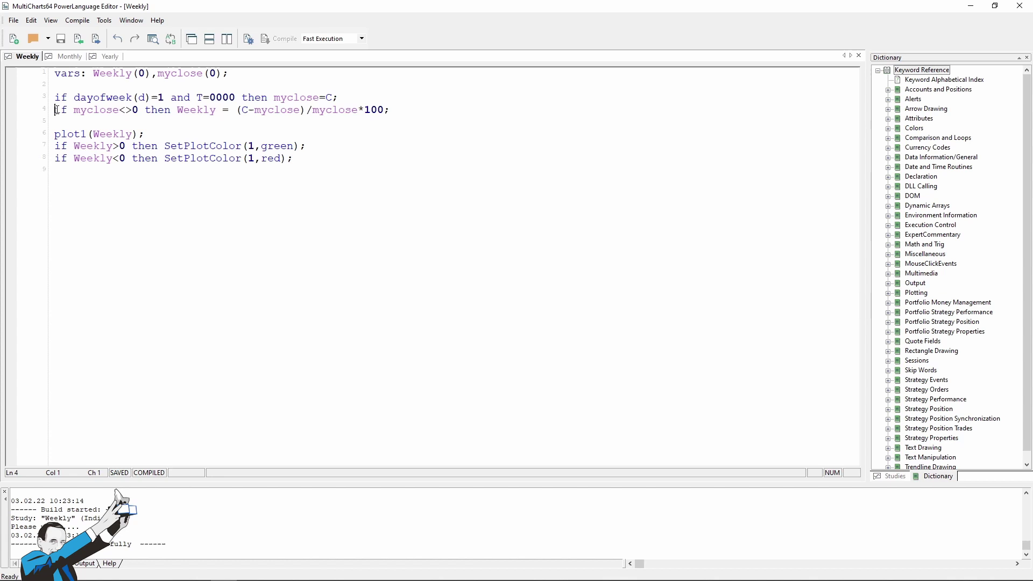
pyautogui.moveTo(57, 110); pyautogui.dragTo(300, 109)
pyautogui.click(242, 110)
pyautogui.moveTo(313, 110); pyautogui.dragTo(358, 110)
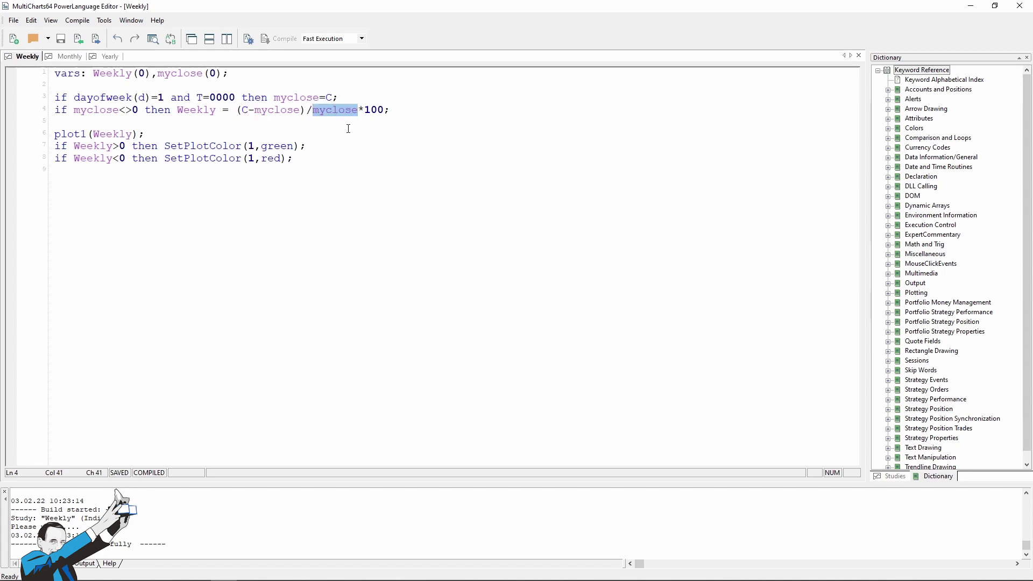
pyautogui.moveTo(365, 110); pyautogui.dragTo(383, 110)
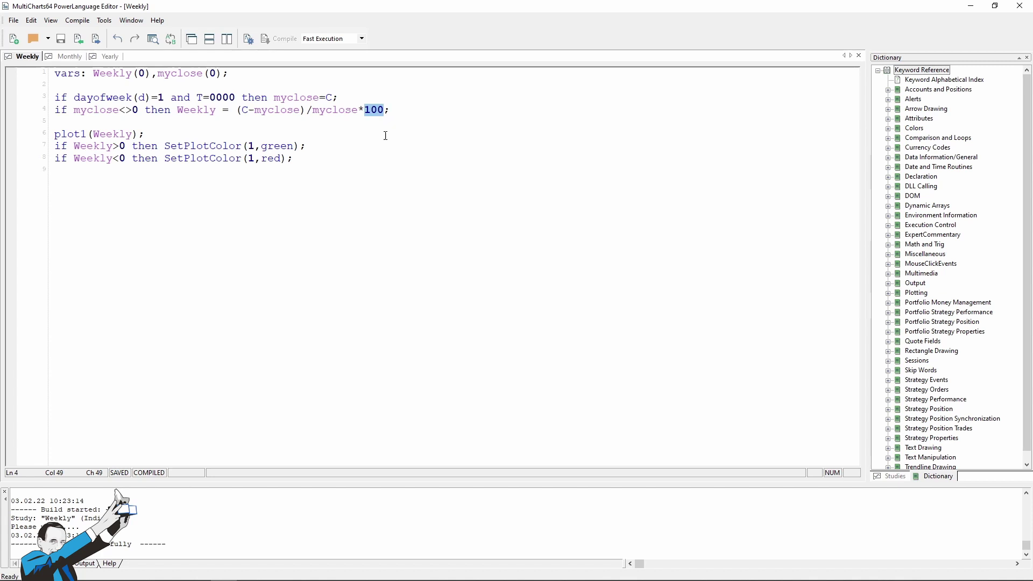
# Step: Review the Weekly plot line and its green-for-gains, red-for-losses colouring rules
pyautogui.tripleClick(87, 133)
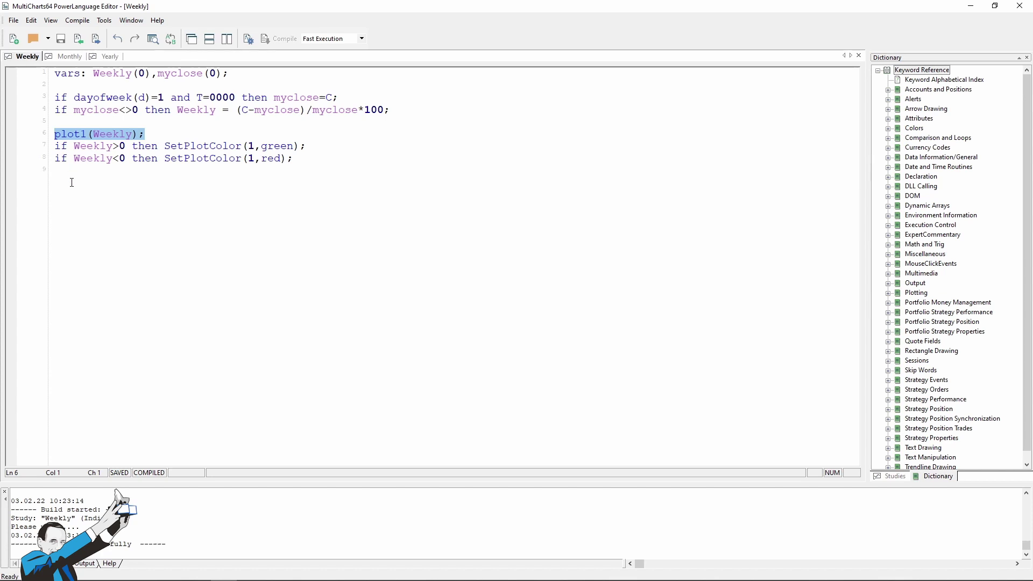
pyautogui.click(47, 149)
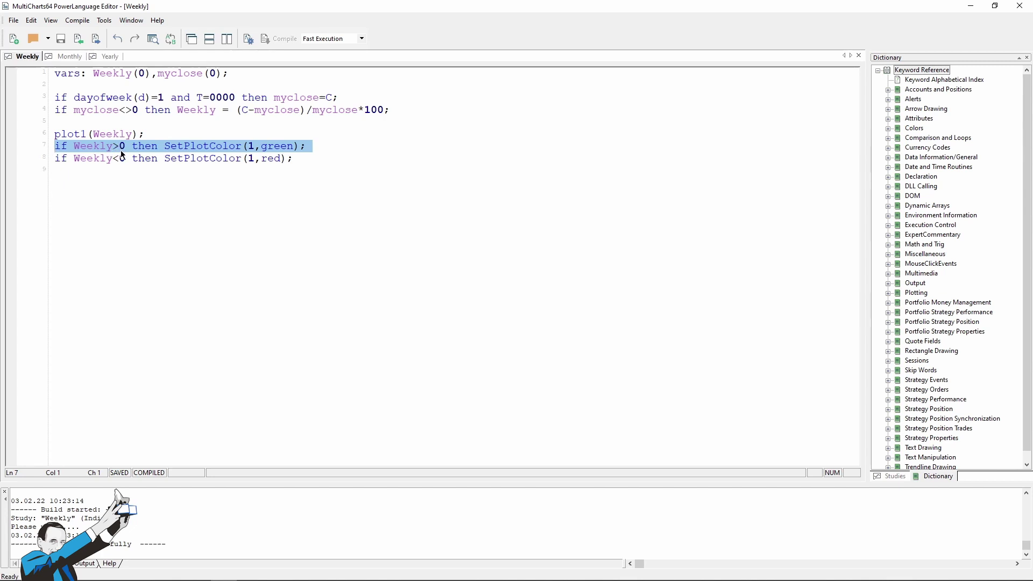
pyautogui.click(312, 145)
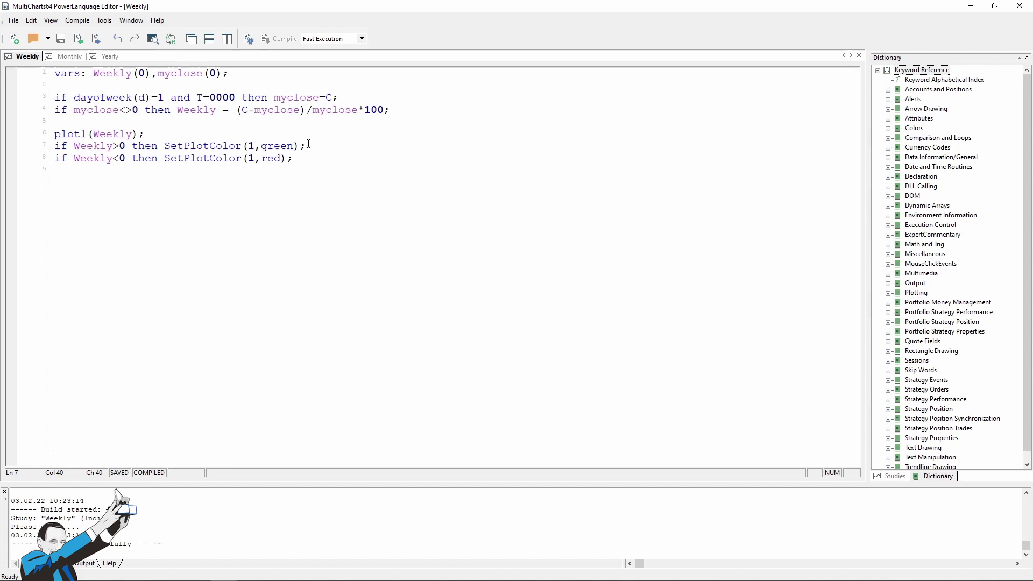
pyautogui.doubleClick(80, 158)
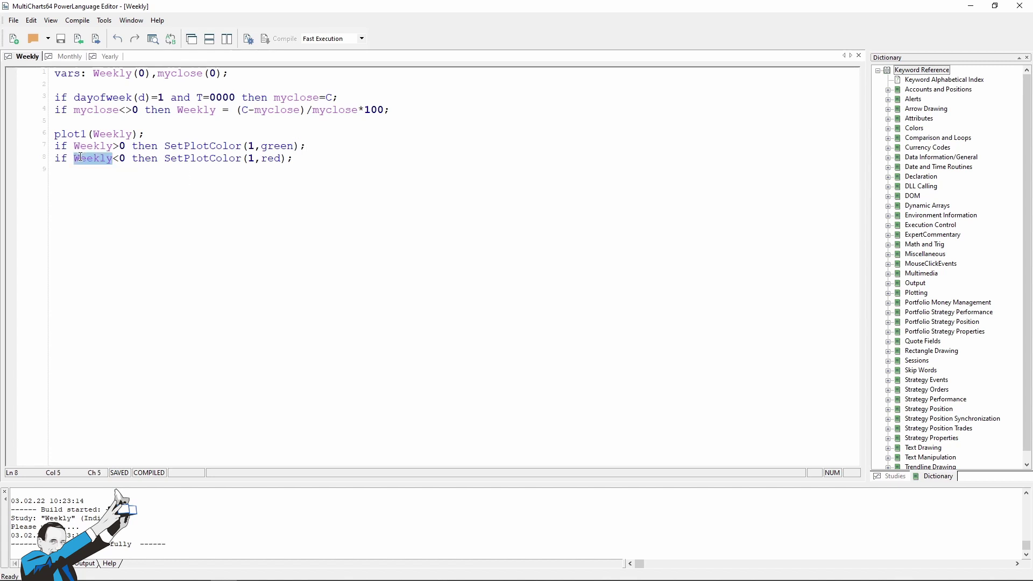
pyautogui.doubleClick(269, 158)
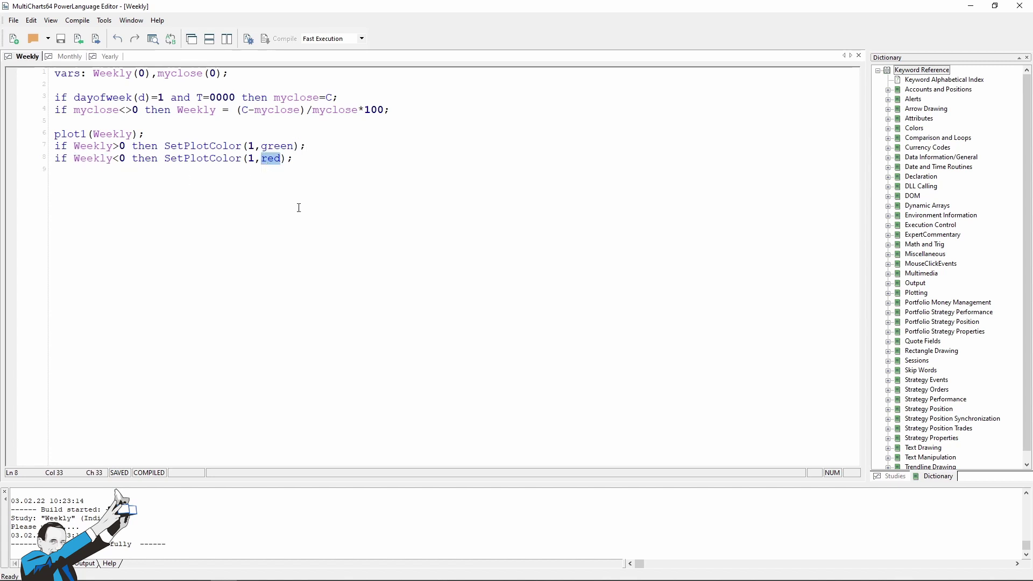
pyautogui.click(297, 158)
# Step: Switch to the Monthly study and highlight its month(d)<>month(d)[1] condition
pyautogui.click(70, 56)
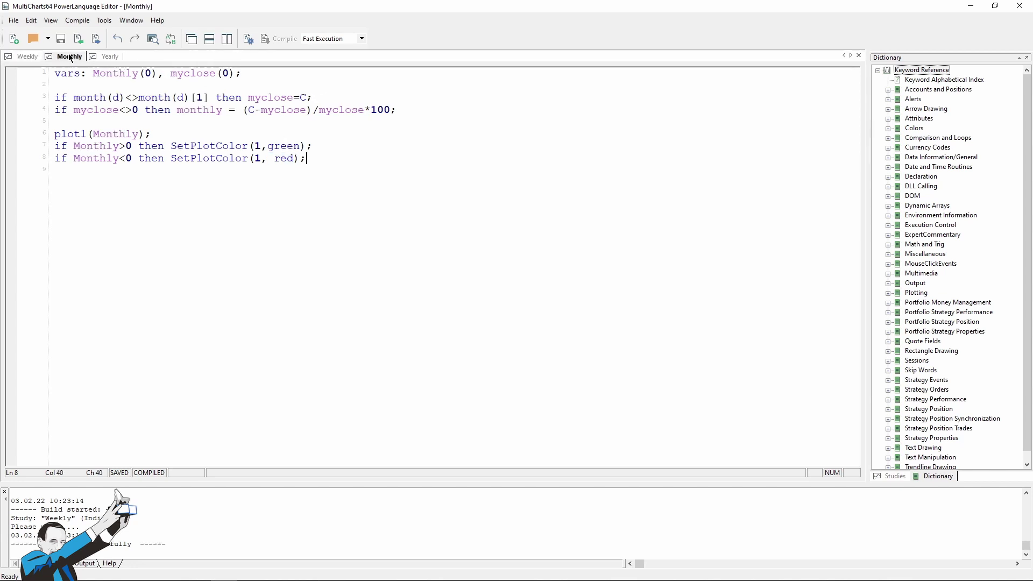
pyautogui.click(108, 56)
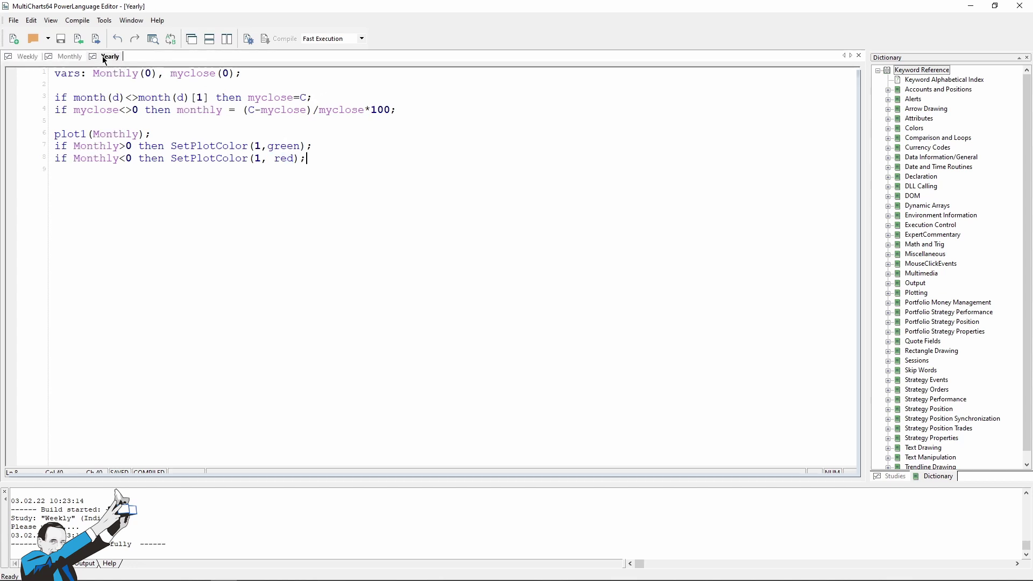
pyautogui.click(70, 57)
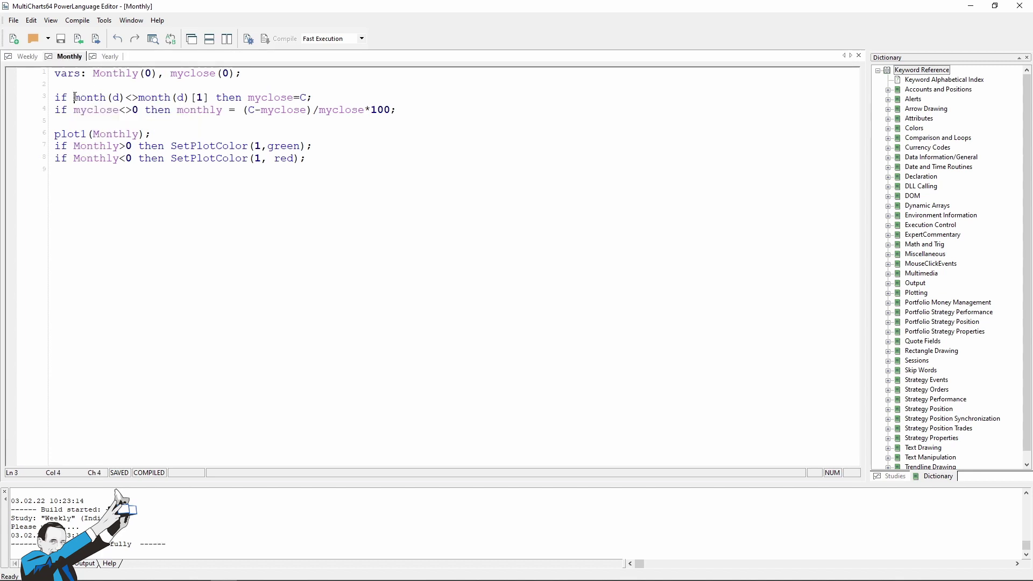
pyautogui.moveTo(74, 97); pyautogui.dragTo(320, 100)
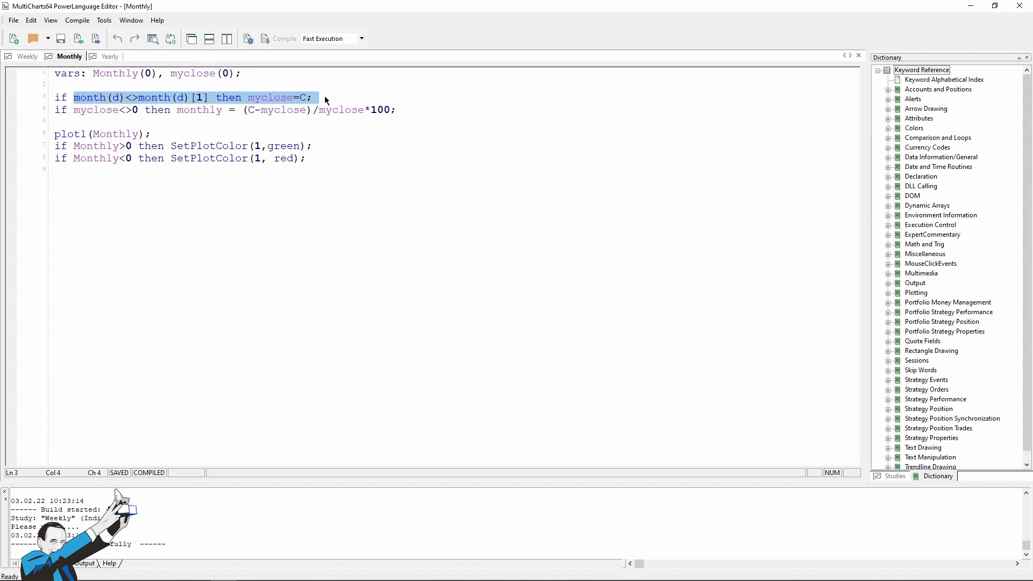
pyautogui.click(322, 98)
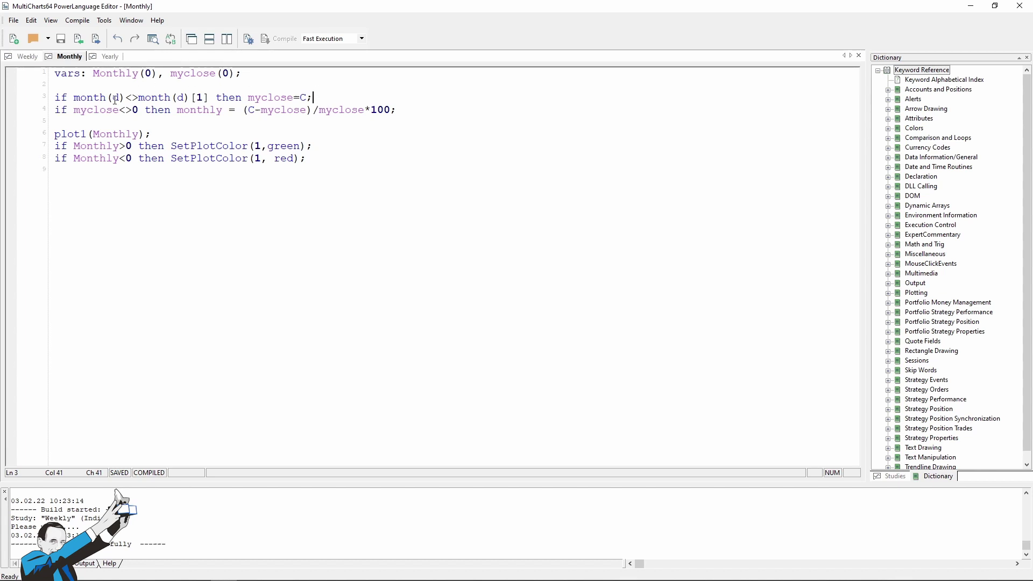
pyautogui.moveTo(73, 96); pyautogui.dragTo(209, 95)
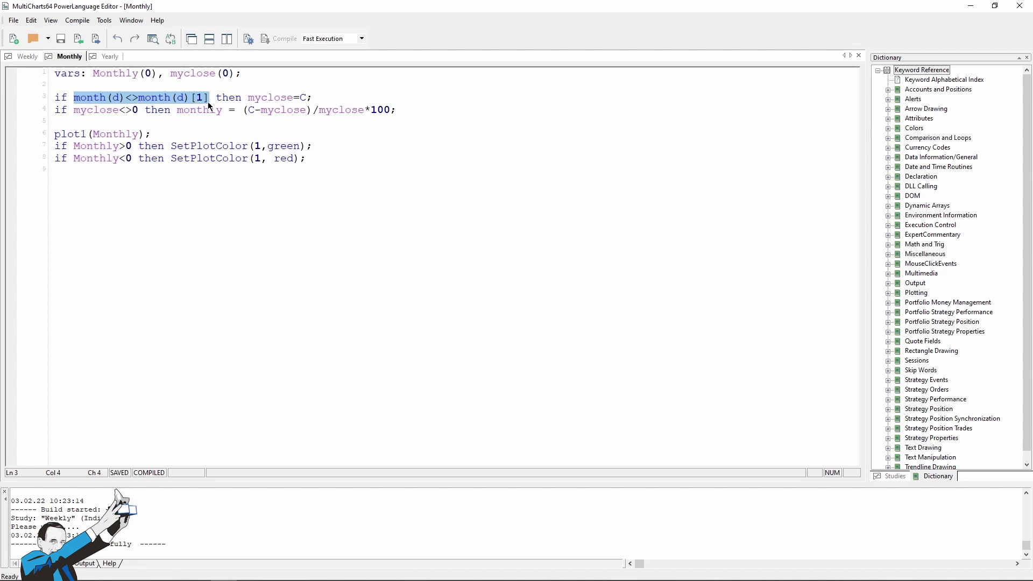
# Step: Highlight the monthly return formula and the plot and colouring lines
pyautogui.moveTo(249, 109); pyautogui.dragTo(392, 109)
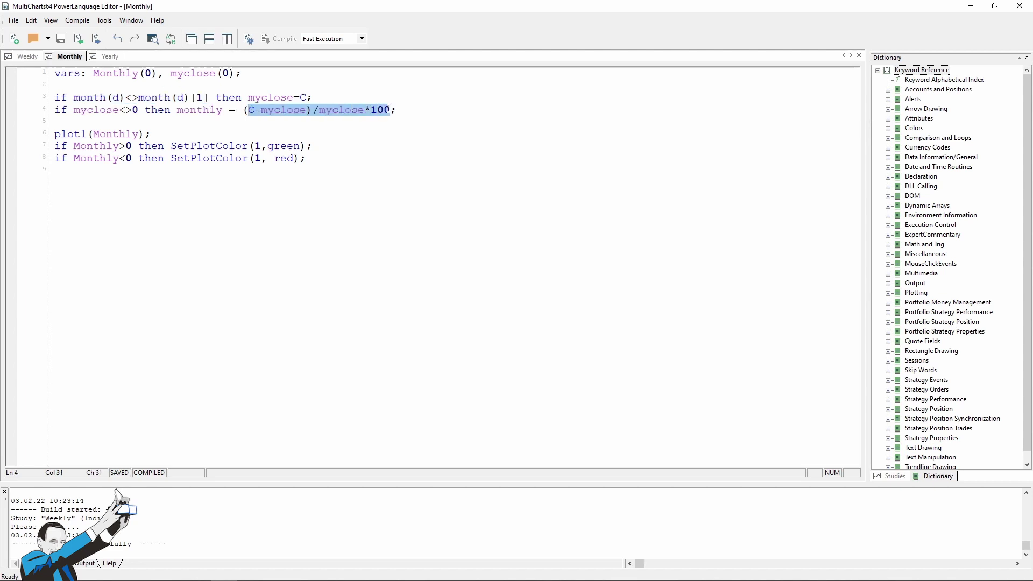
pyautogui.moveTo(306, 158); pyautogui.dragTo(55, 133)
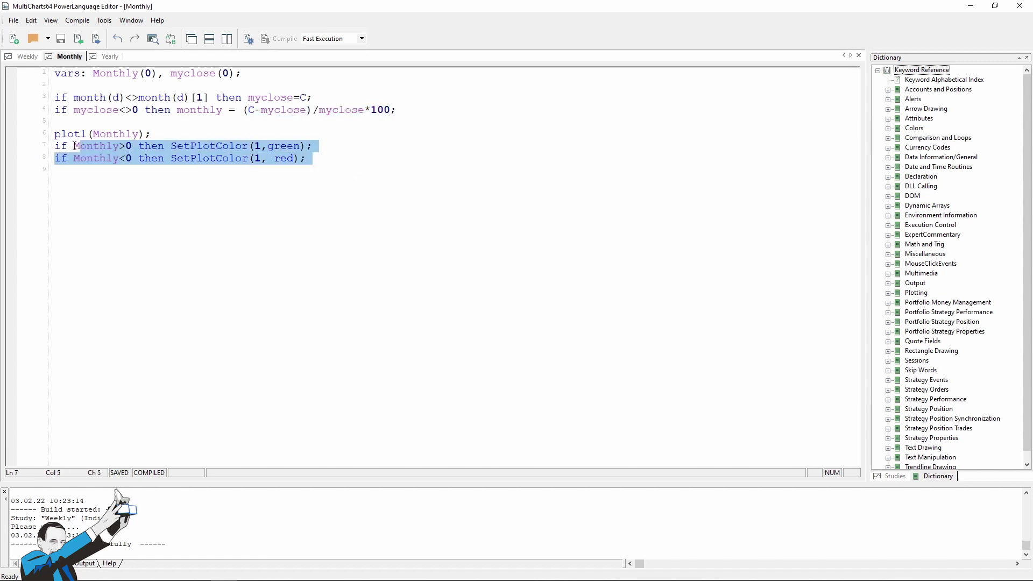
pyautogui.click(320, 159)
pyautogui.click(110, 56)
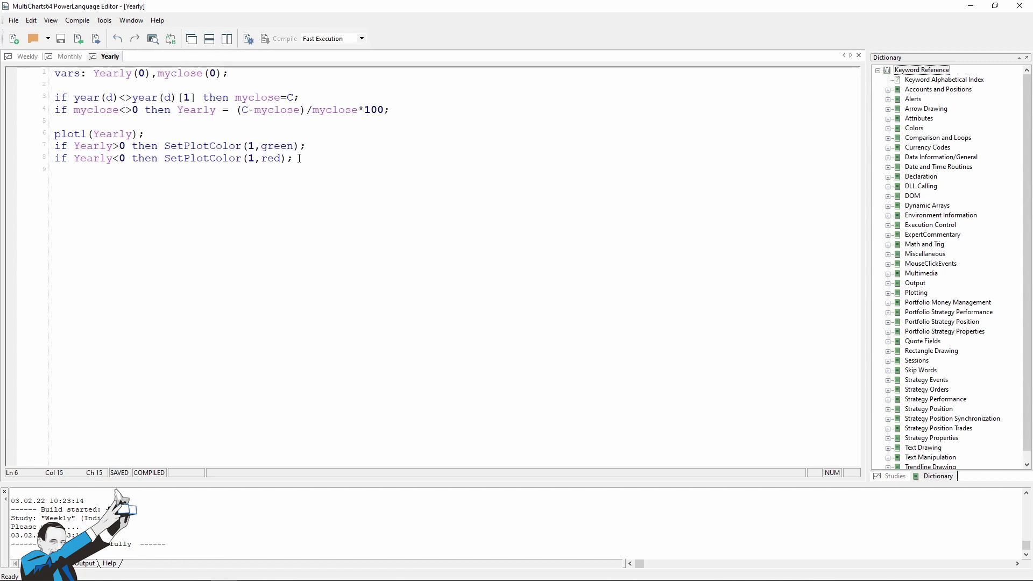
pyautogui.doubleClick(85, 96)
pyautogui.click(307, 96)
# Step: In the scanner, check BTCUSDT's Last, % Chg, Weekly, Monthly and Yearly values, then FTTUSDT's top Yearly return
pyautogui.hotkey('alt', 'Tab')
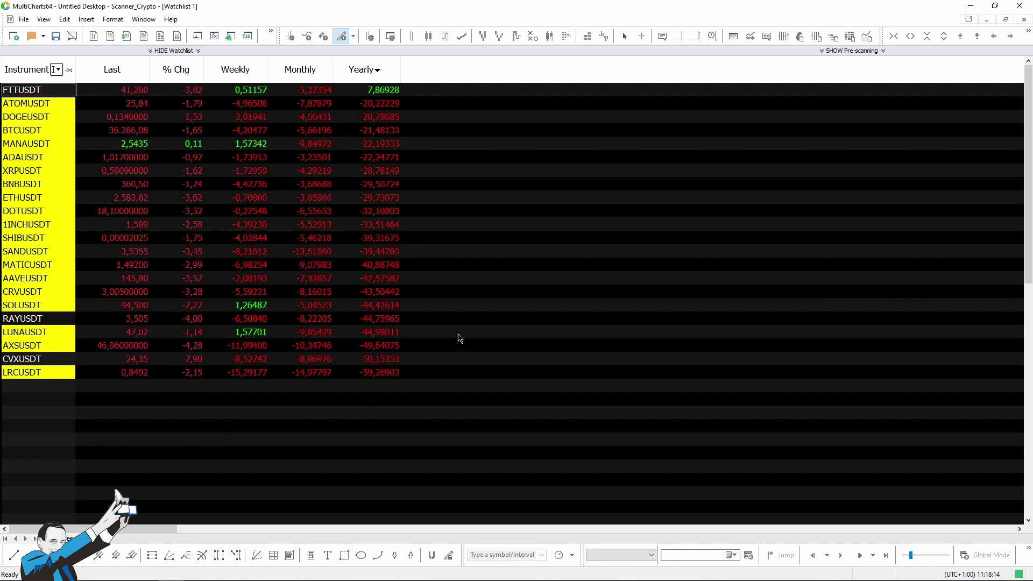
pyautogui.click(125, 131)
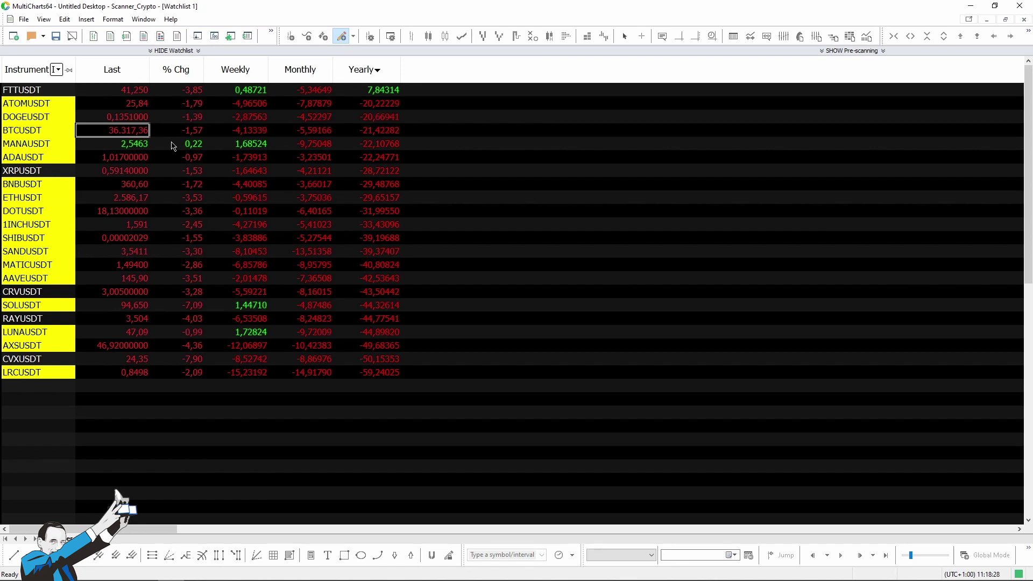
pyautogui.click(192, 131)
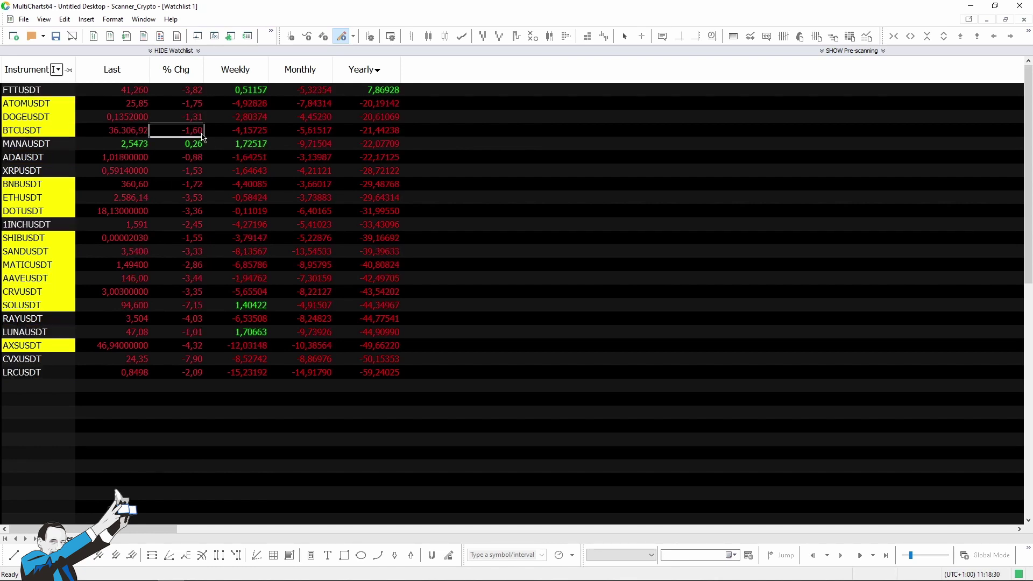
pyautogui.click(261, 131)
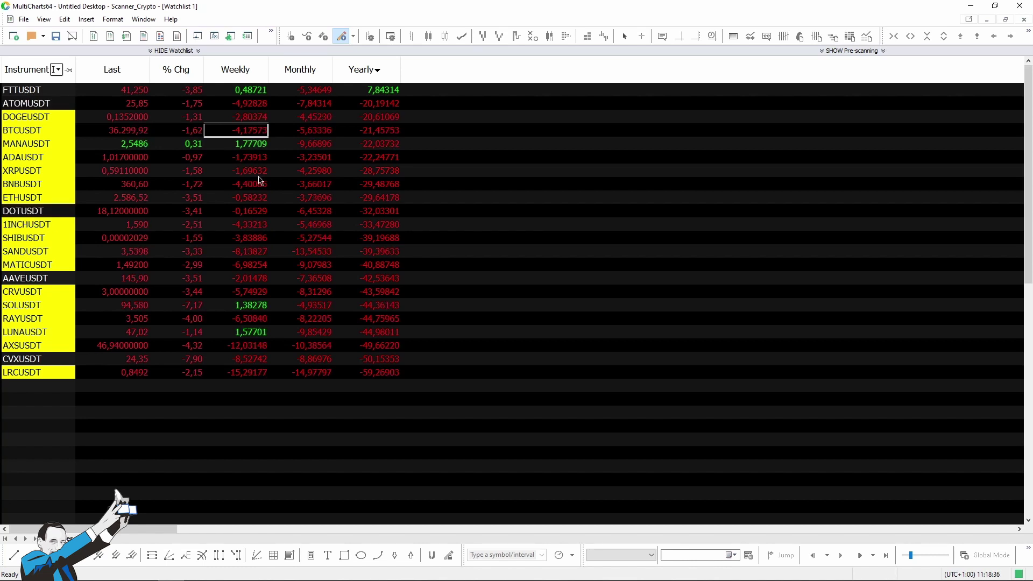
pyautogui.click(323, 133)
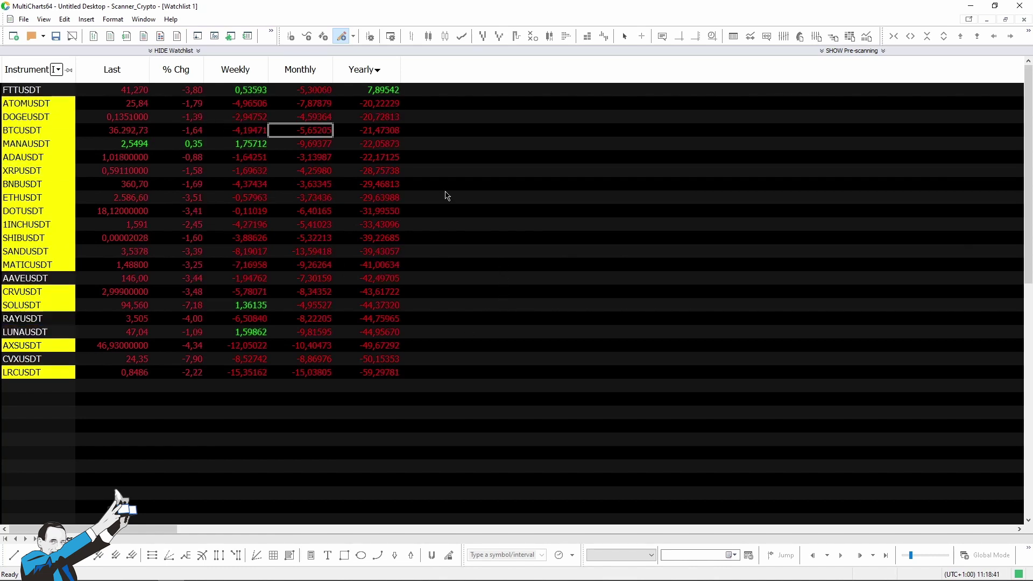
pyautogui.click(388, 132)
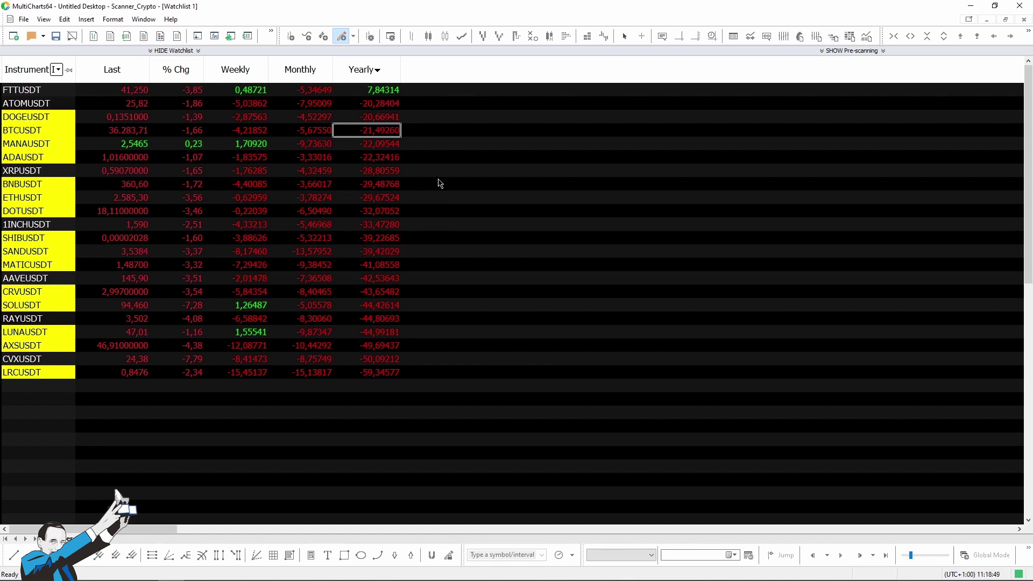
pyautogui.click(384, 90)
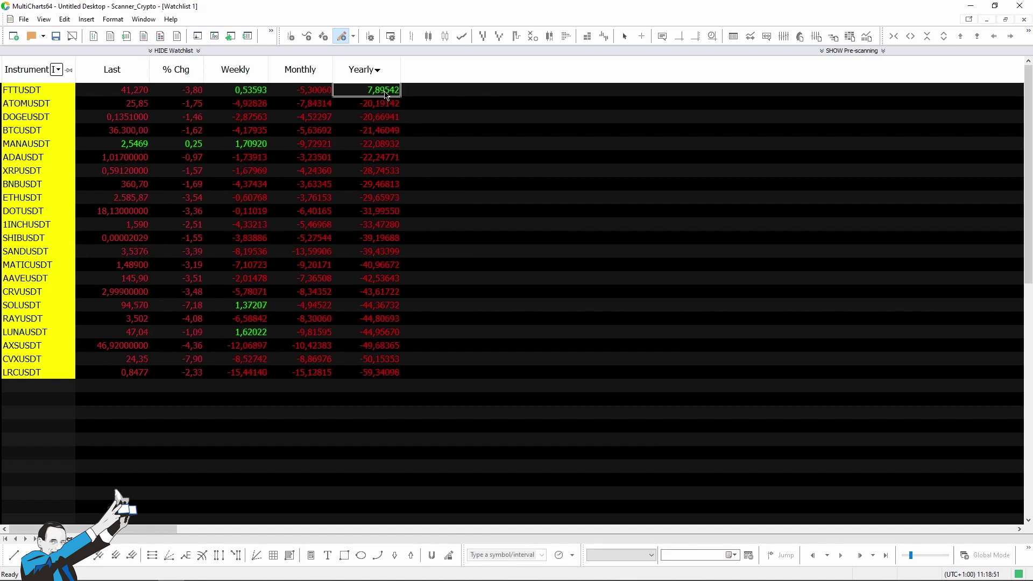